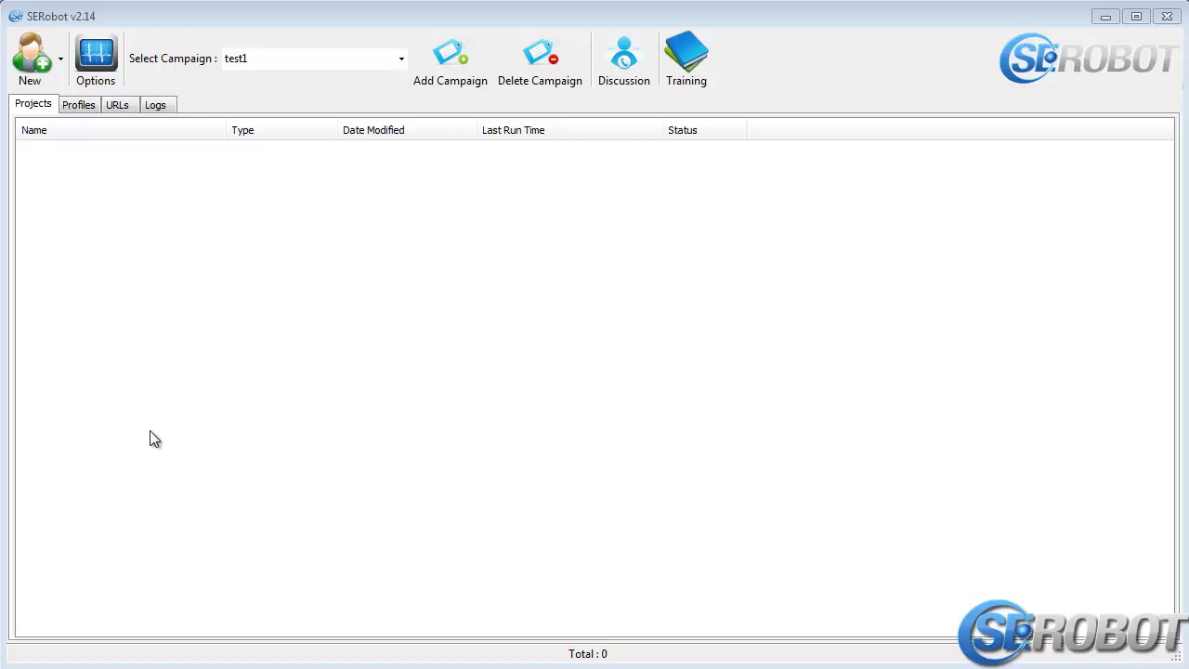
Open the program options and check the account balance for the Decaptcher.com captcha service.
{"action": "left_click", "coordinate": [117, 85]}
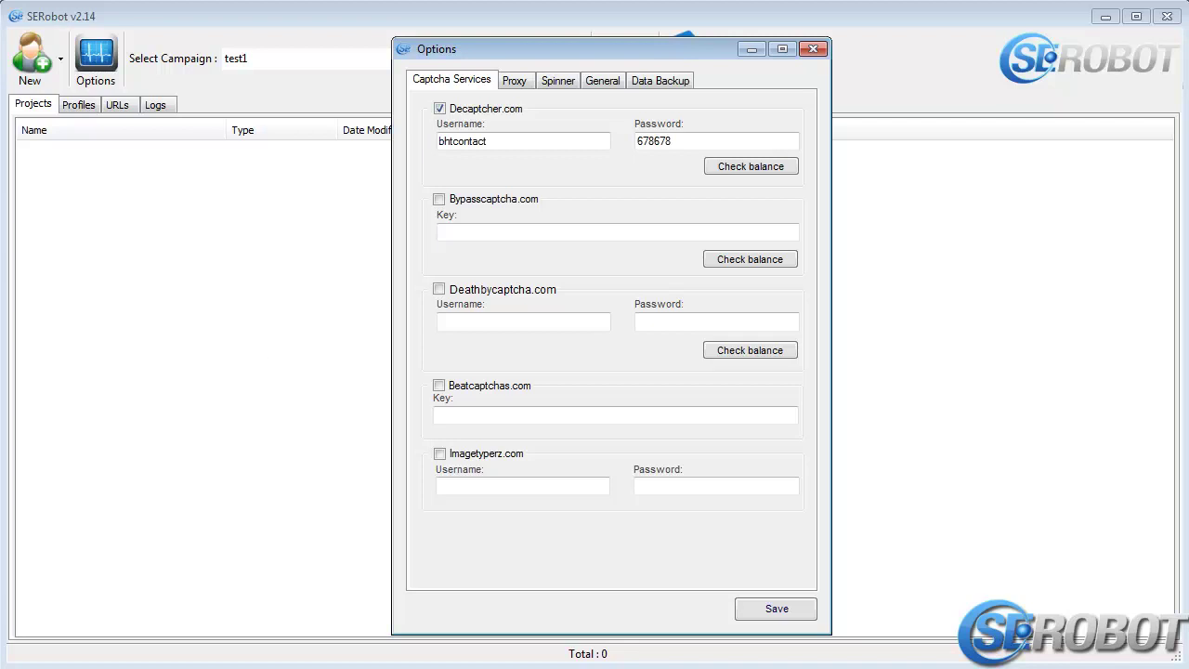
{"action": "left_click", "coordinate": [813, 48]}
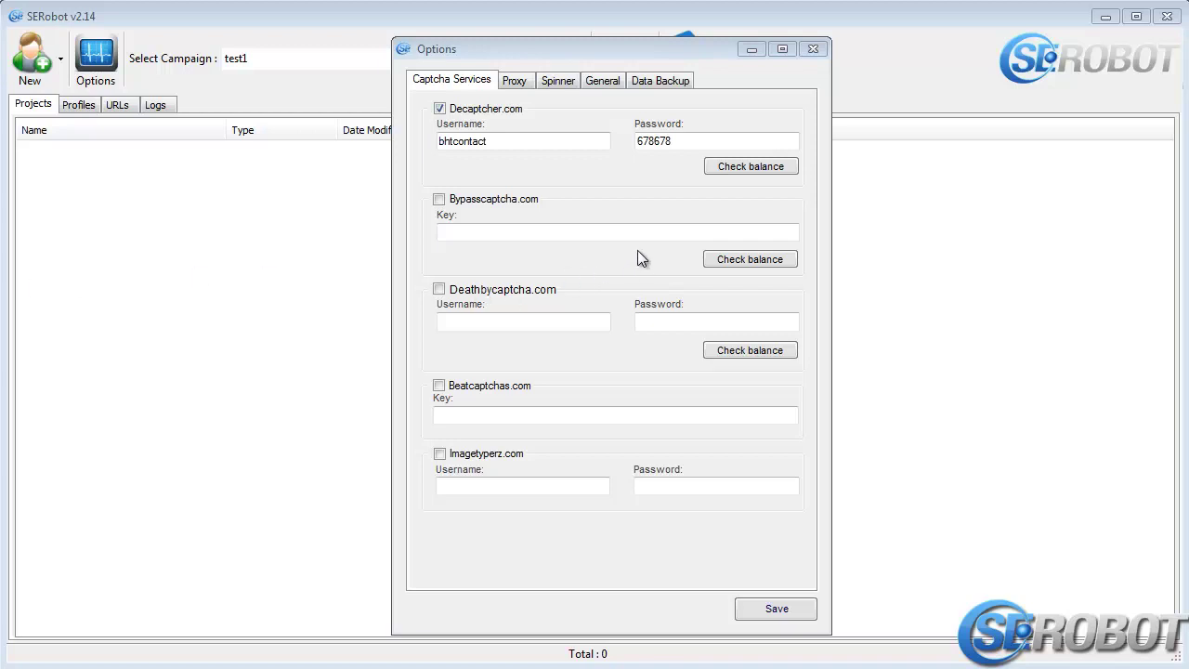
{"action": "left_click", "coordinate": [785, 169]}
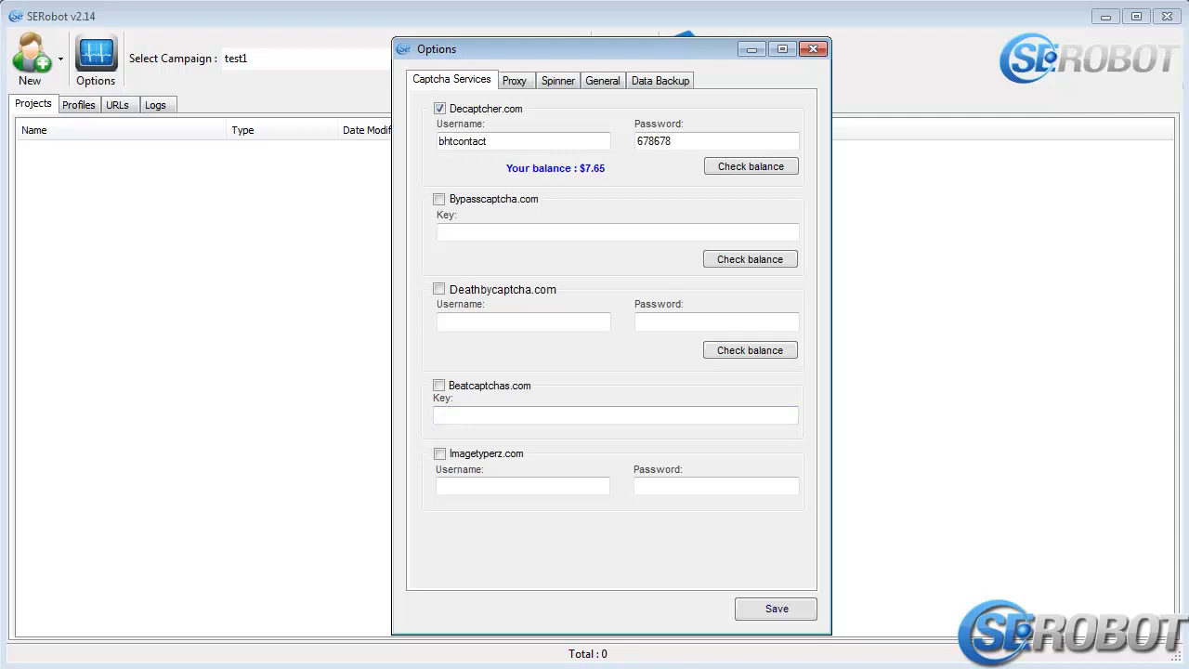
Enable the proxy in the proxy settings and place the cursor in the empty proxy list.
{"action": "left_click", "coordinate": [522, 81]}
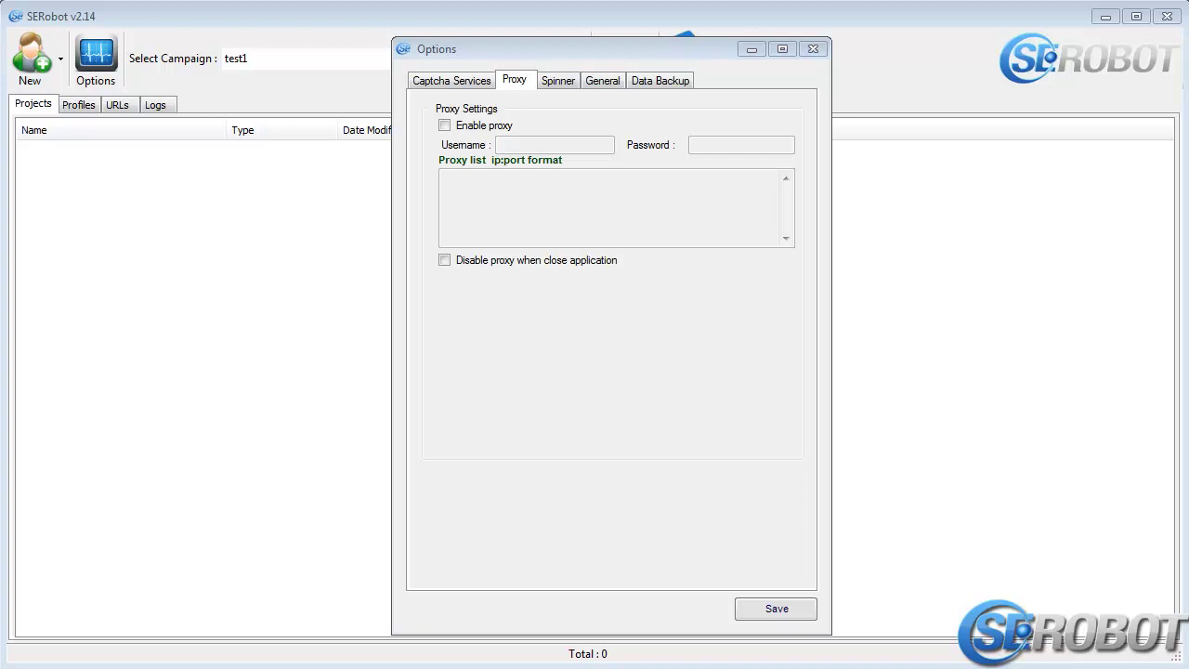
{"action": "left_click", "coordinate": [444, 126]}
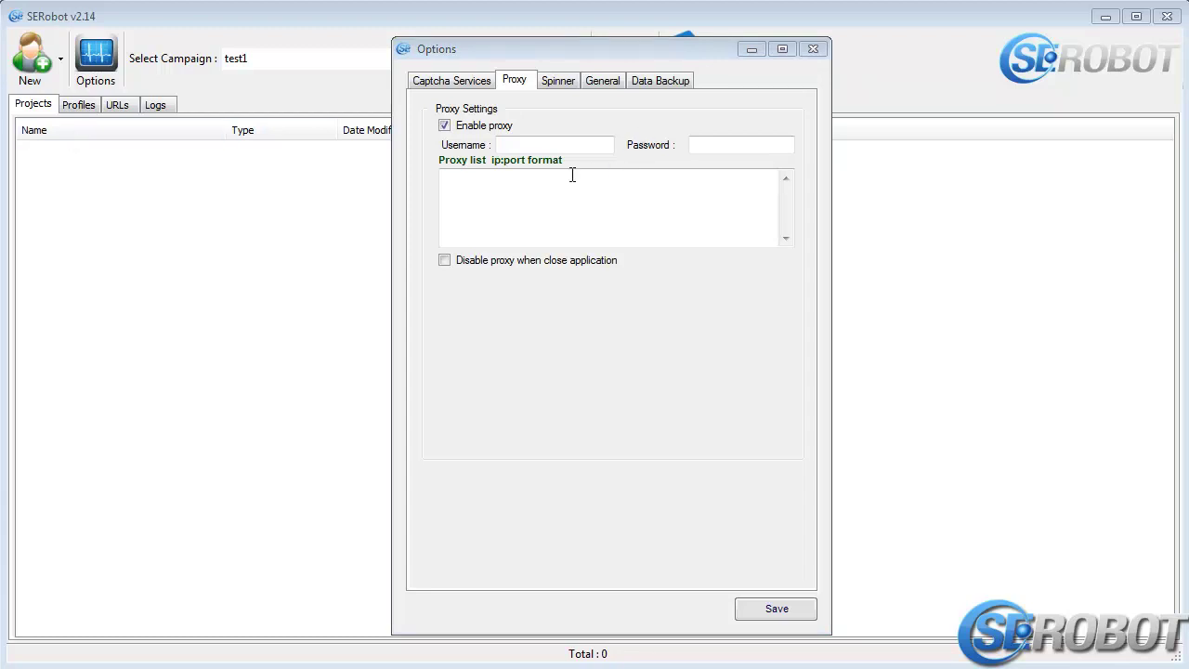
{"action": "left_click", "coordinate": [444, 127]}
{"action": "left_click", "coordinate": [445, 127]}
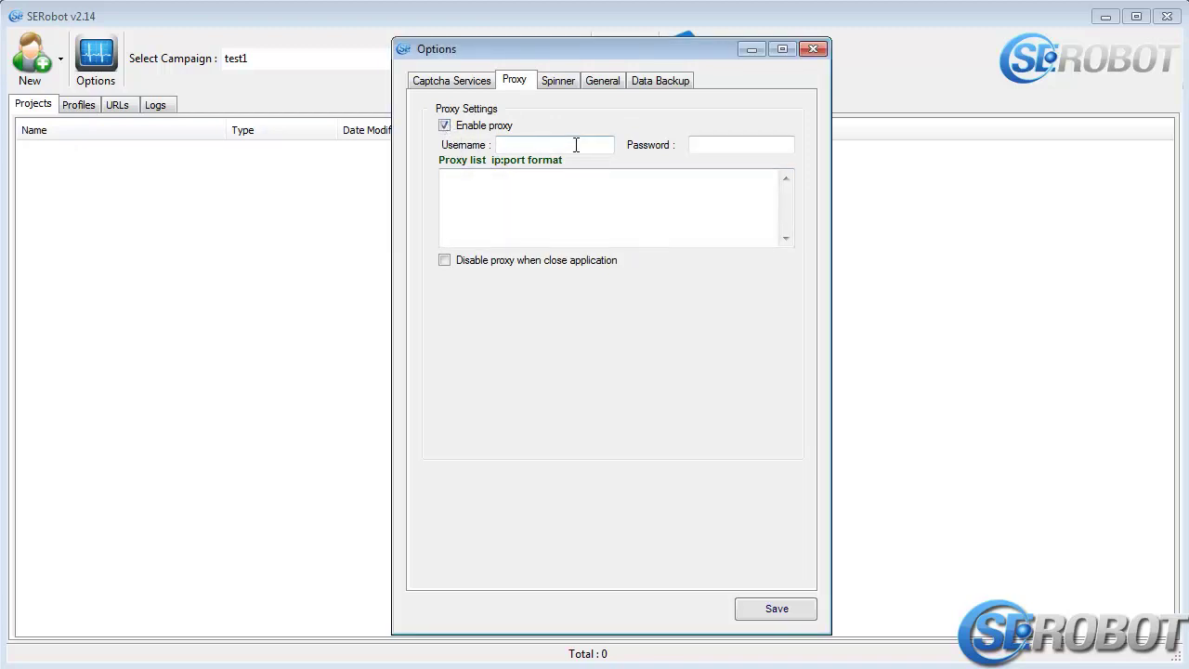
{"action": "left_click", "coordinate": [729, 146]}
{"action": "left_click", "coordinate": [516, 186]}
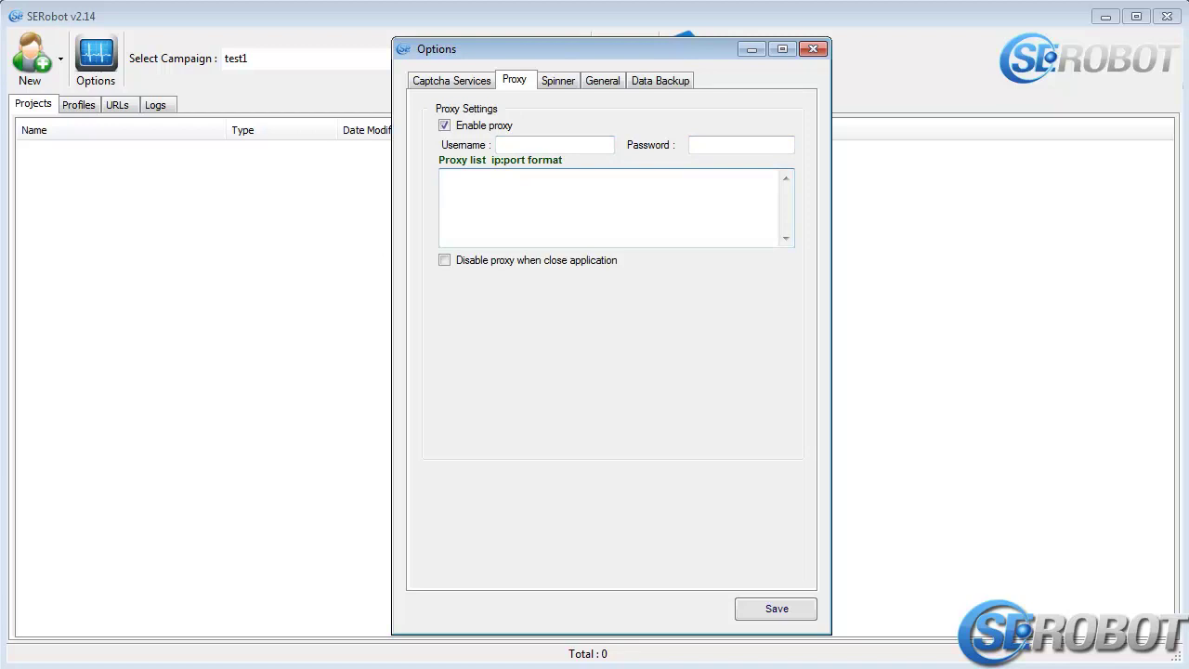
Switch to the browser and copy the Serbian proxy 92.60.227.17 with port 8080 from the free proxy list.
{"action": "key", "text": "alt+Tab"}
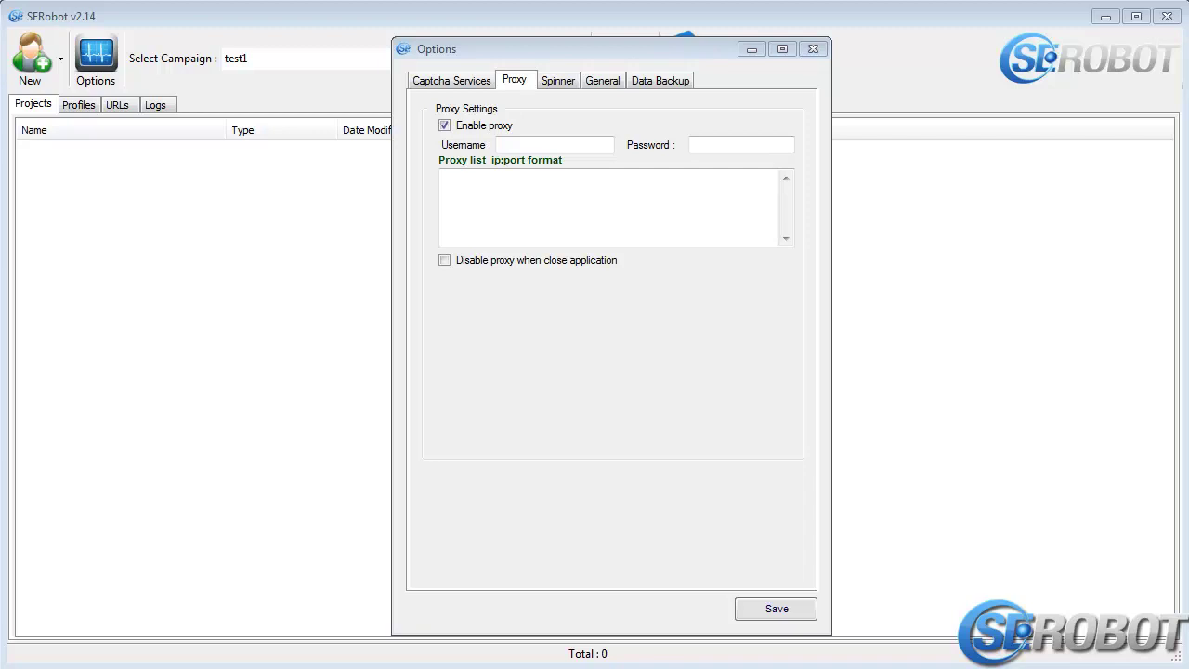
{"action": "left_click", "coordinate": [537, 264]}
{"action": "key", "text": "alt+Tab"}
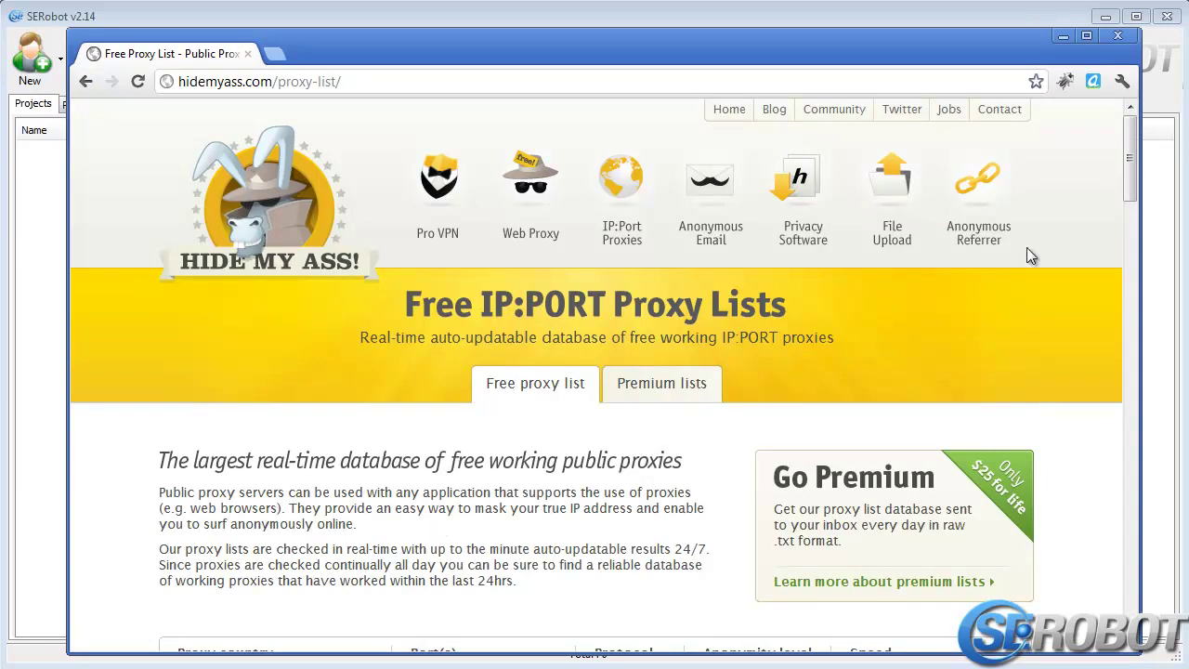
{"action": "left_click_drag", "start_coordinate": [1128, 155], "coordinate": [1137, 279]}
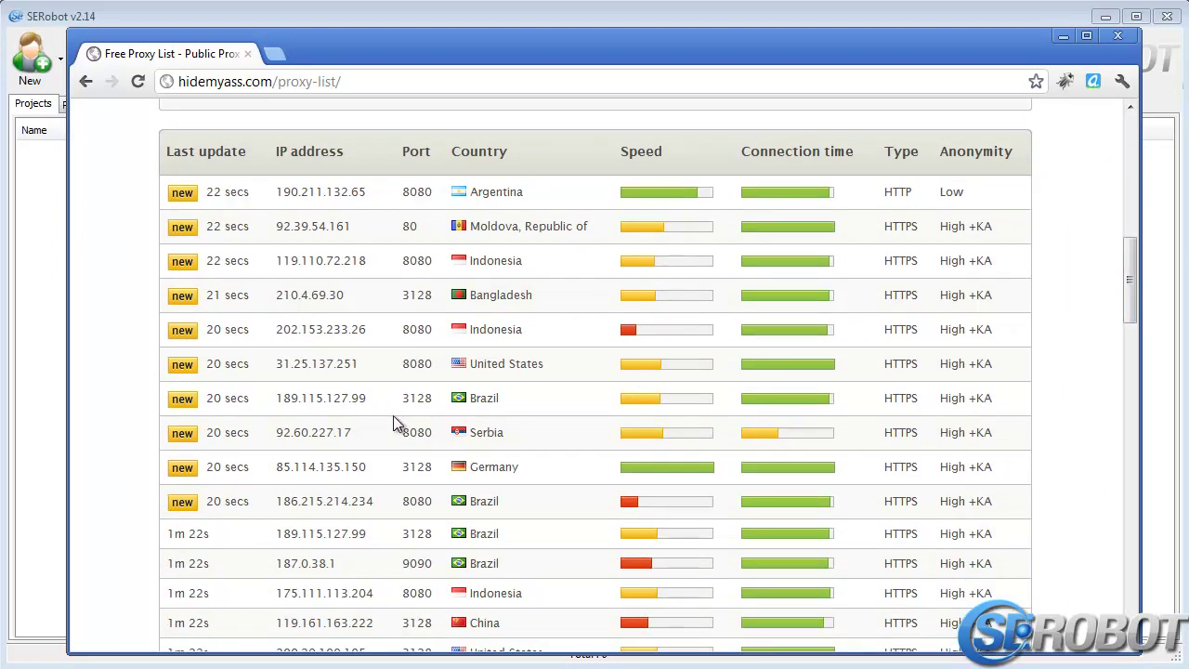
{"action": "scroll", "coordinate": [393, 415], "scroll_direction": "down", "scroll_amount": 1}
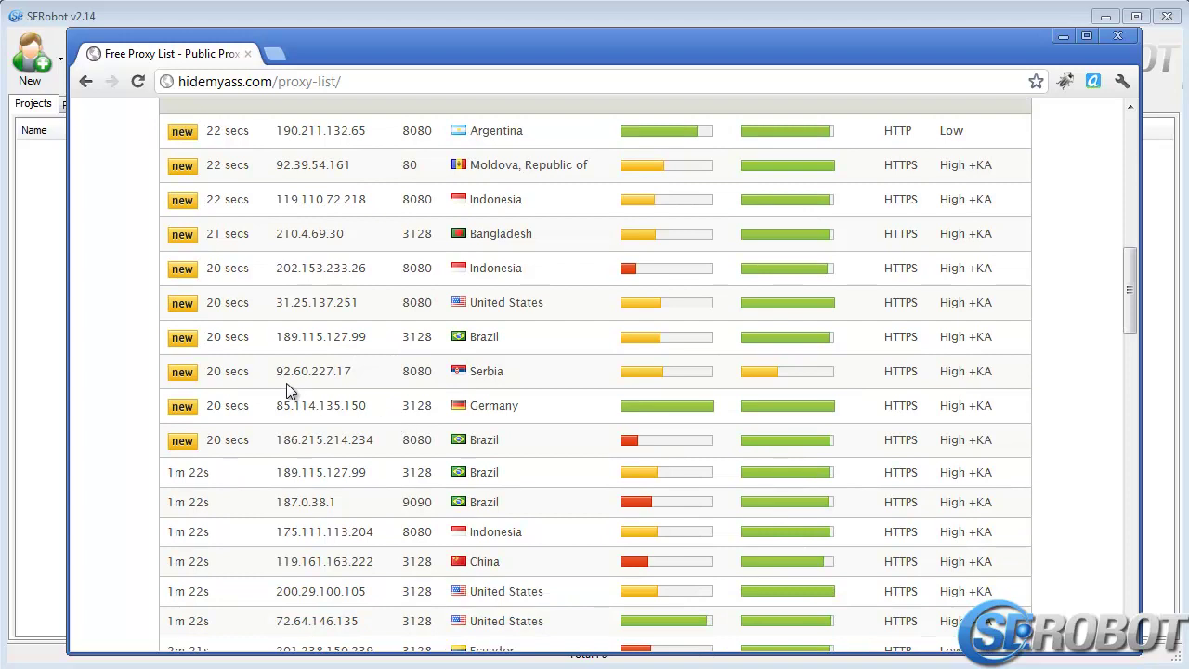
{"action": "left_click_drag", "start_coordinate": [276, 371], "coordinate": [434, 372]}
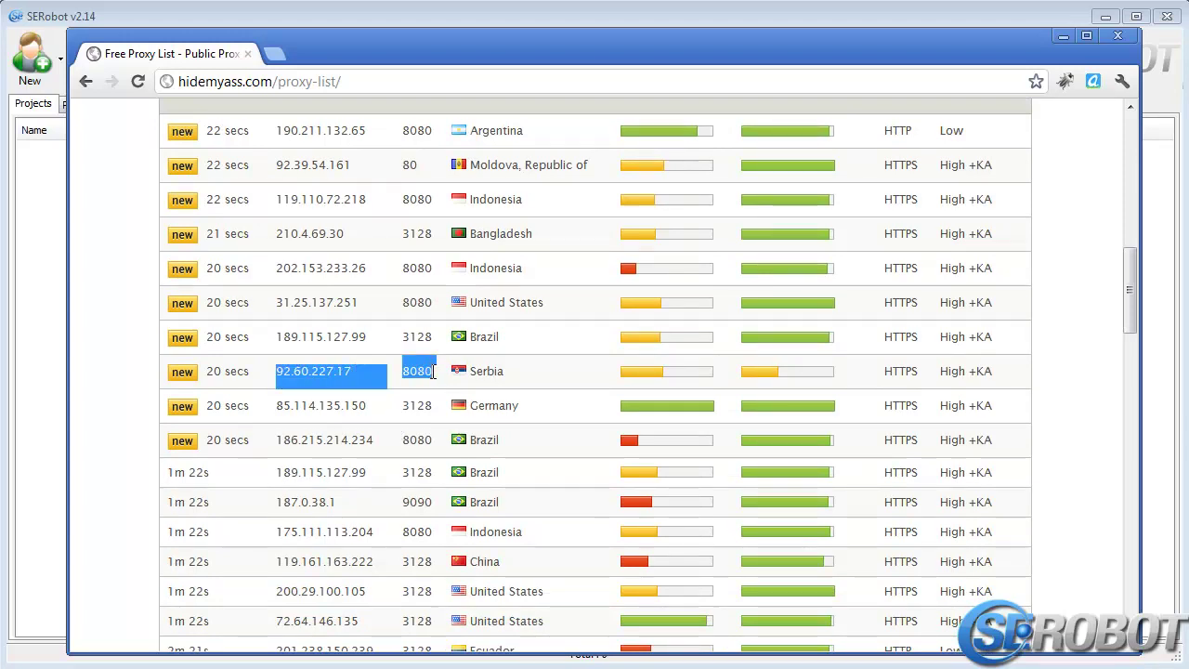
{"action": "right_click", "coordinate": [433, 371]}
{"action": "left_click", "coordinate": [442, 380]}
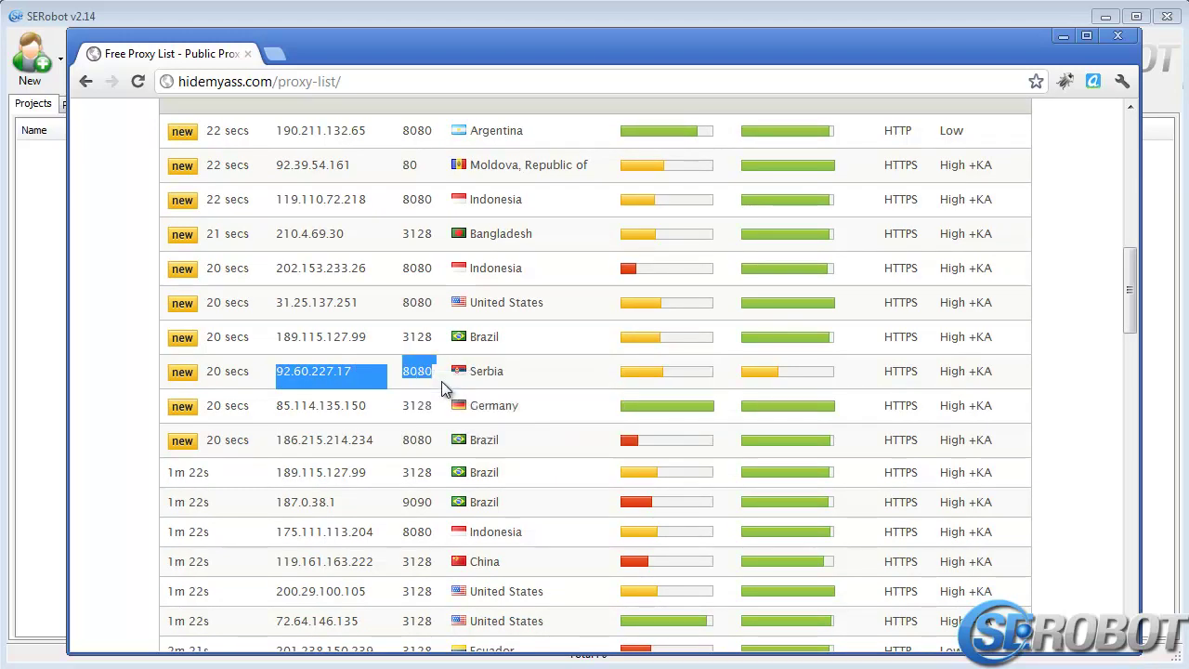
Return to SERobot, enable the proxy in the options and add 92.60.227.17:8080 to the proxy list.
{"action": "left_click", "coordinate": [467, 20]}
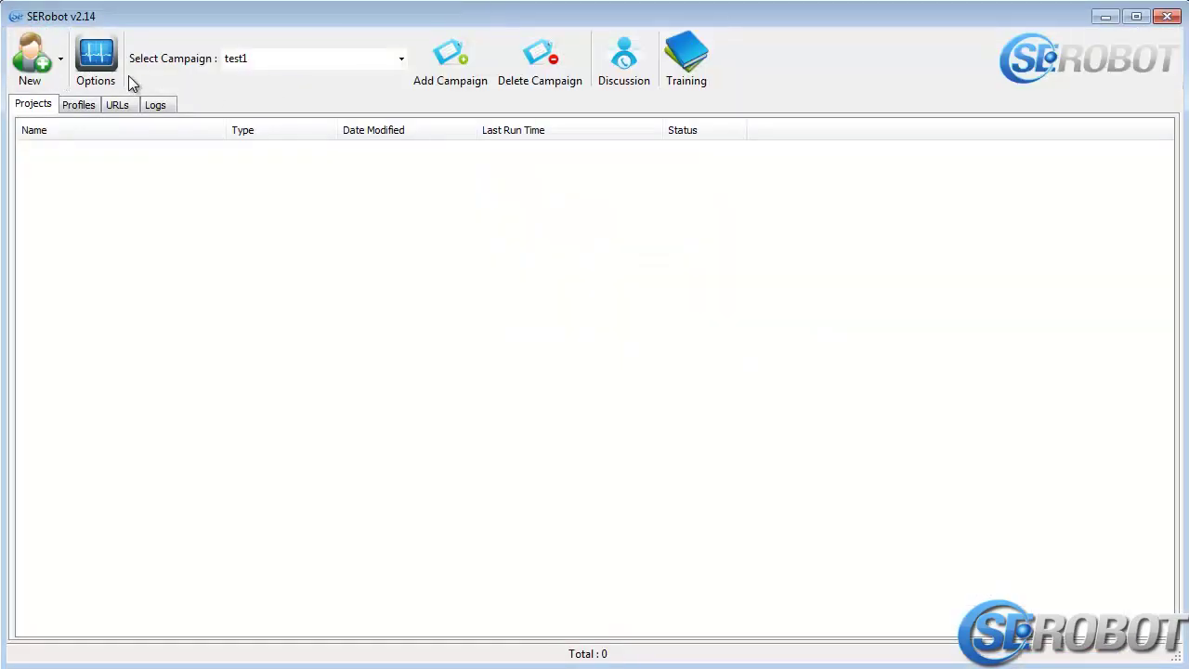
{"action": "left_click", "coordinate": [118, 75]}
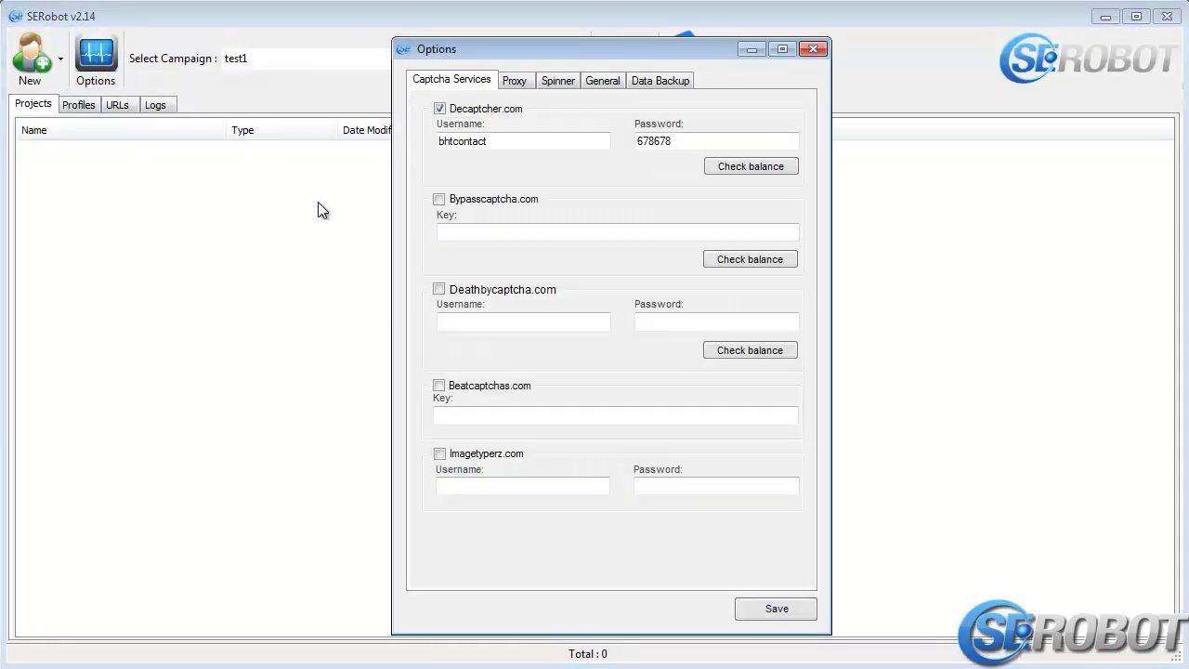
{"action": "left_click", "coordinate": [515, 81]}
{"action": "left_click", "coordinate": [479, 127]}
{"action": "left_click", "coordinate": [492, 197]}
{"action": "key", "text": "ctrl+v"}
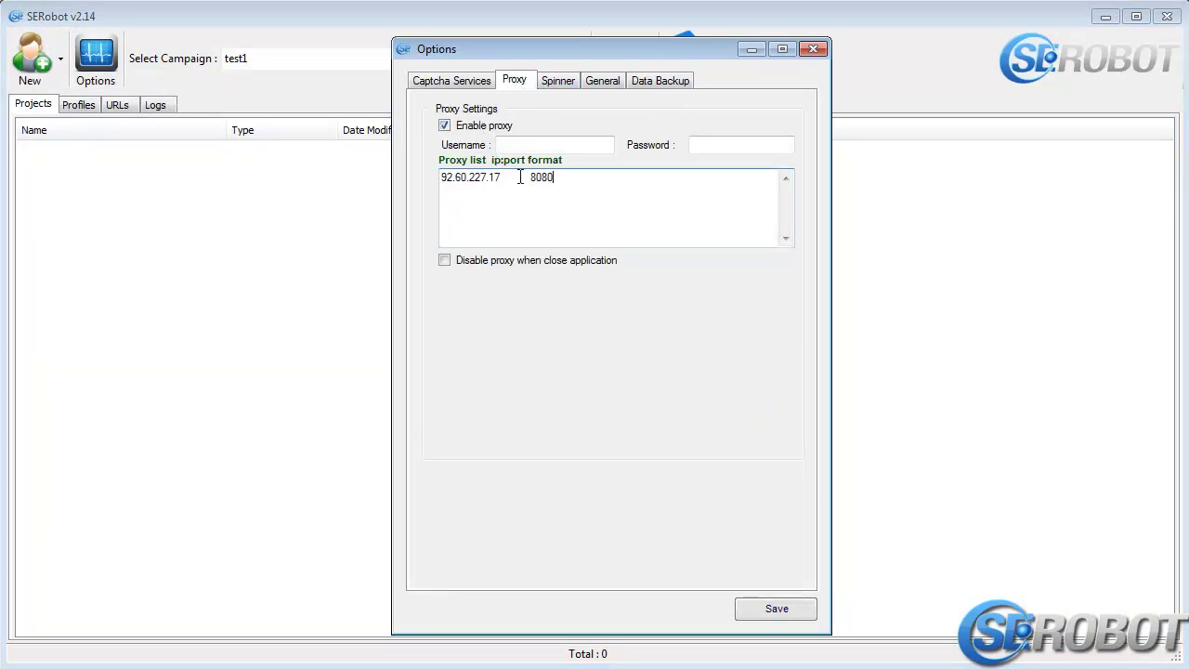
{"action": "left_click_drag", "start_coordinate": [531, 176], "coordinate": [507, 177]}
{"action": "type", "text": ":"}
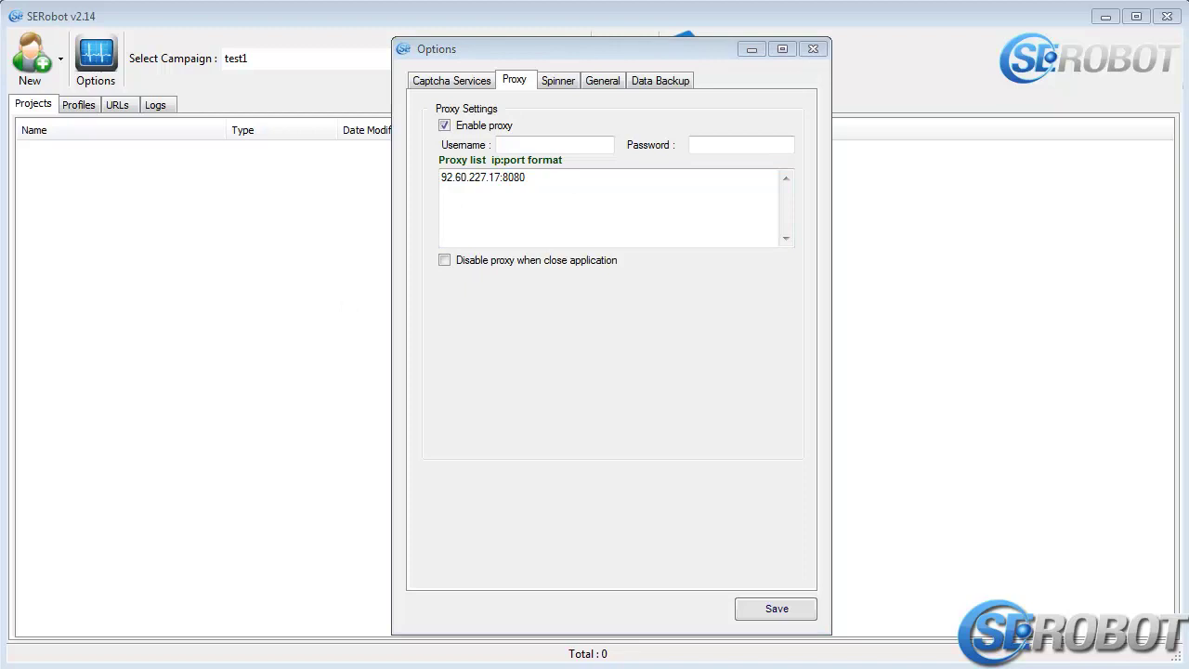
Switch to the browser and review the free proxy list with its filters and premium offer.
{"action": "key", "text": "alt+Tab"}
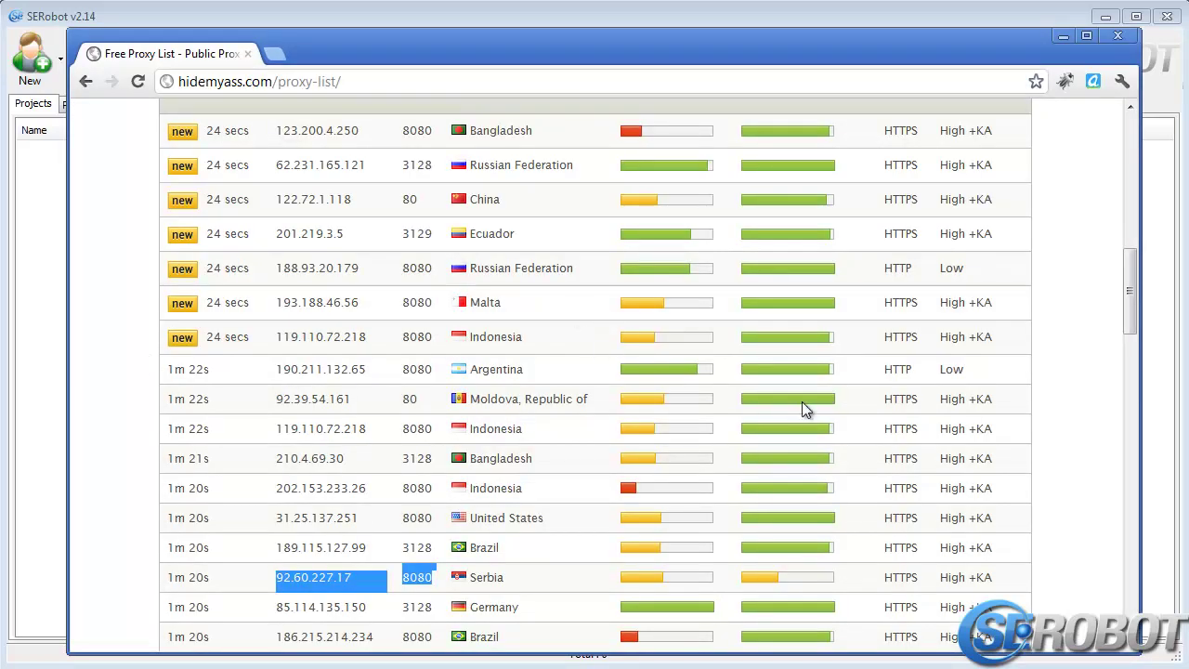
{"action": "scroll", "coordinate": [801, 401], "scroll_direction": "up", "scroll_amount": 3}
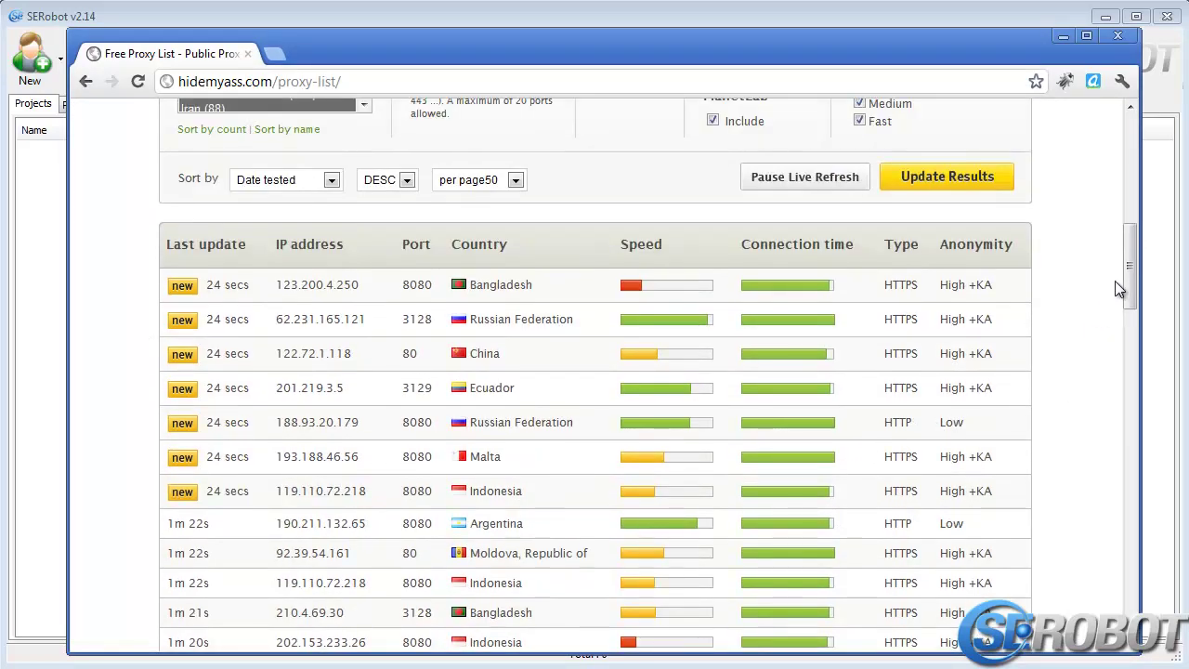
{"action": "left_click_drag", "start_coordinate": [1129, 279], "coordinate": [1125, 222]}
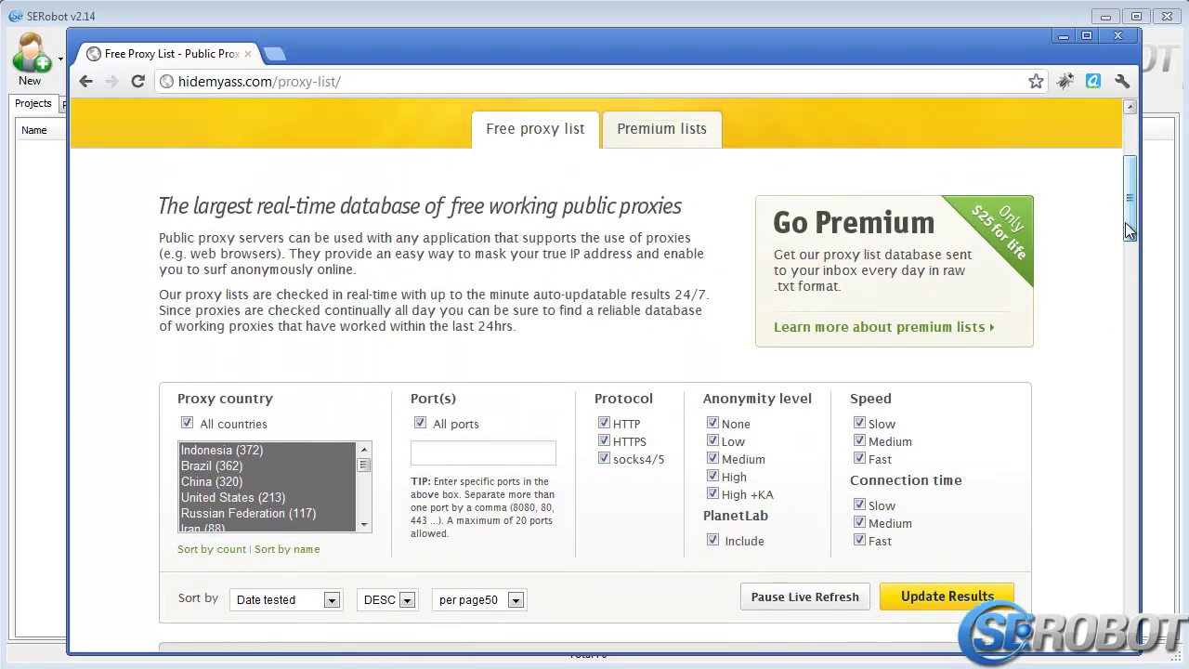
{"action": "left_click_drag", "start_coordinate": [1125, 221], "coordinate": [1125, 222]}
{"action": "scroll", "coordinate": [937, 321], "scroll_direction": "up", "scroll_amount": 1}
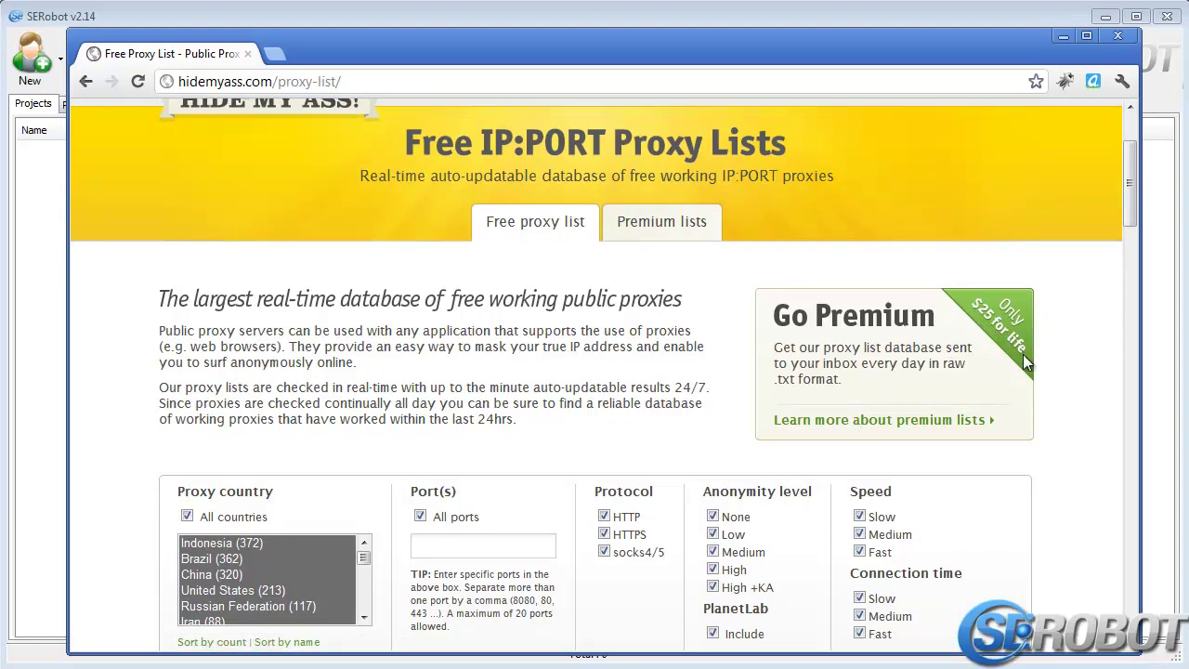
Open the premium proxy lists page and examine what the email subscription includes.
{"action": "left_click", "coordinate": [672, 234]}
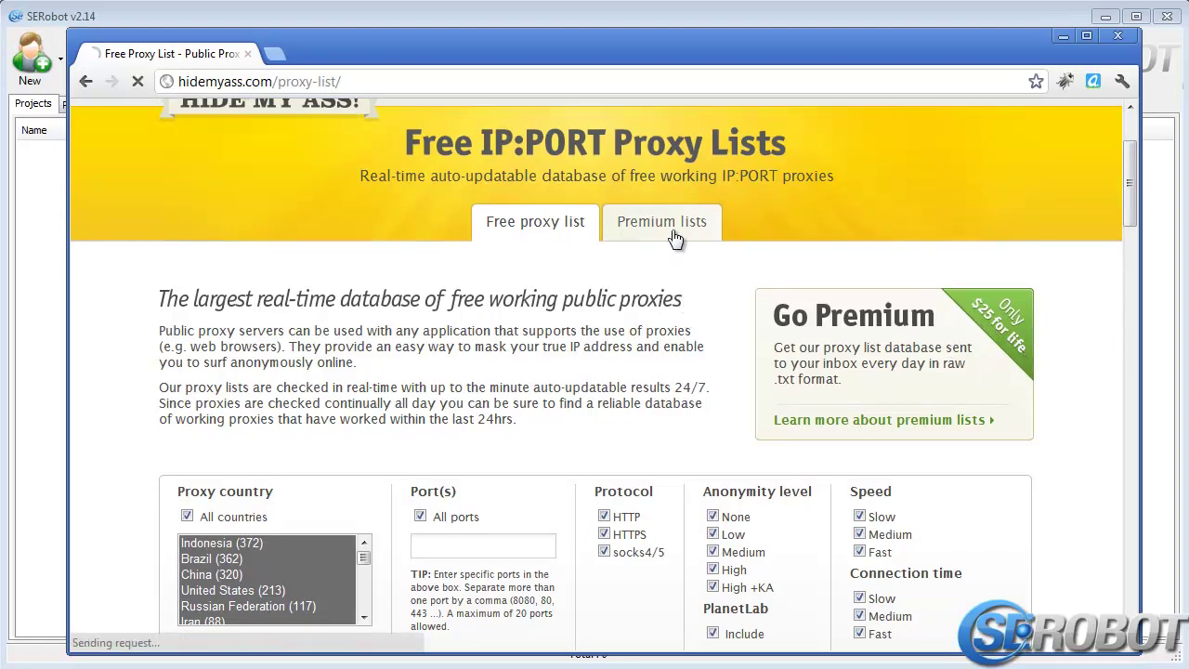
{"action": "scroll", "coordinate": [642, 370], "scroll_direction": "down", "scroll_amount": 5}
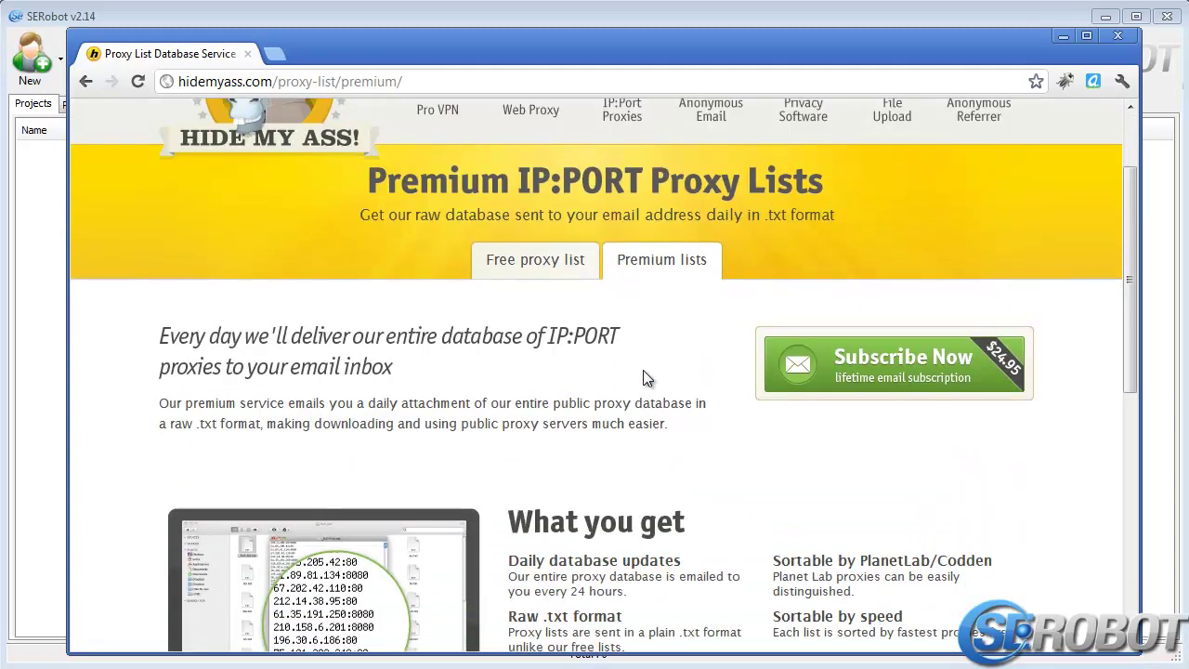
{"action": "scroll", "coordinate": [640, 365], "scroll_direction": "down", "scroll_amount": 7}
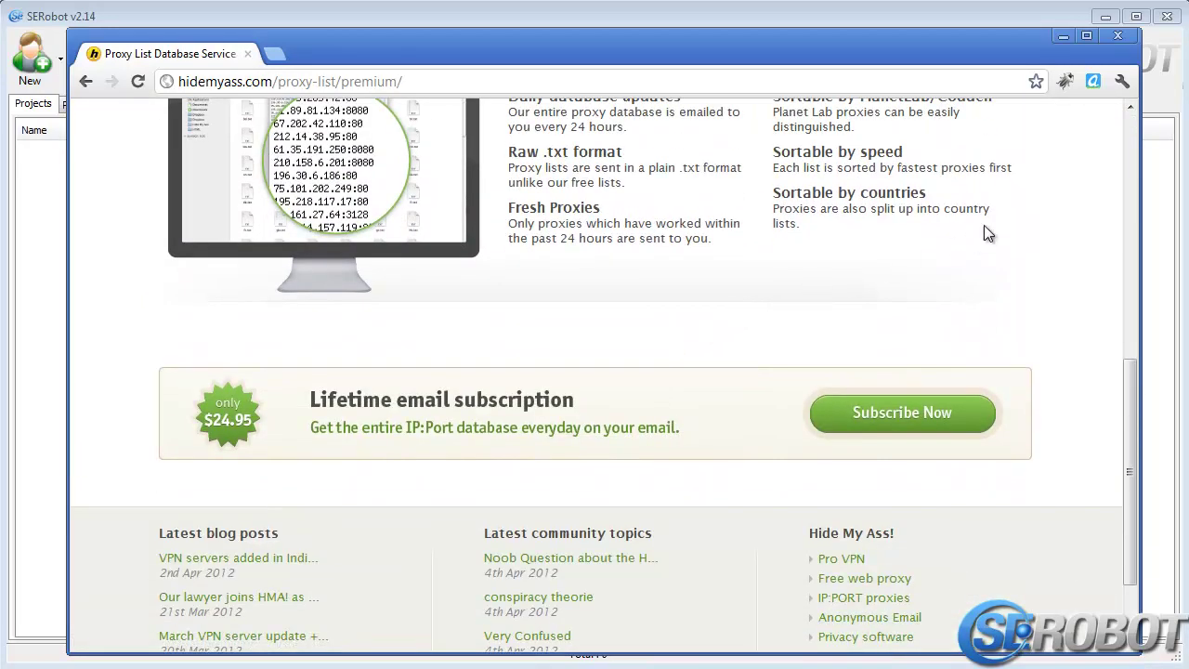
{"action": "scroll", "coordinate": [984, 227], "scroll_direction": "down", "scroll_amount": 1}
{"action": "scroll", "coordinate": [1013, 206], "scroll_direction": "up", "scroll_amount": 3}
{"action": "left_click_drag", "start_coordinate": [1129, 353], "coordinate": [1135, 159]}
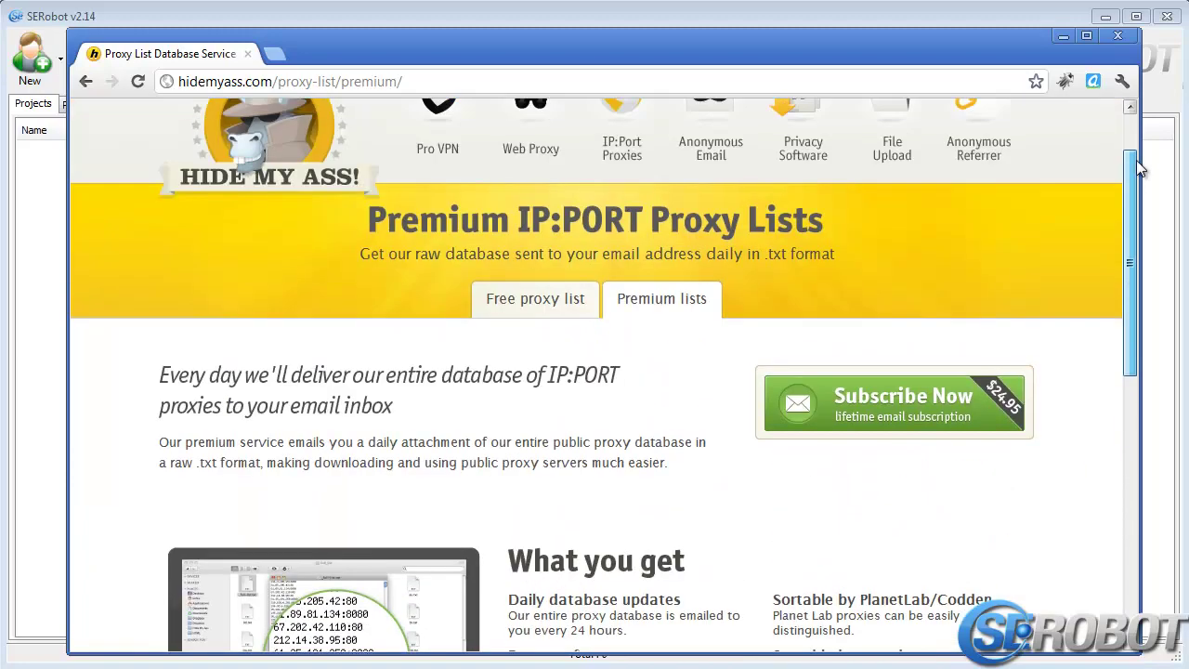
Return to SERobot's proxy settings and turn the proxy off.
{"action": "left_click", "coordinate": [1063, 39]}
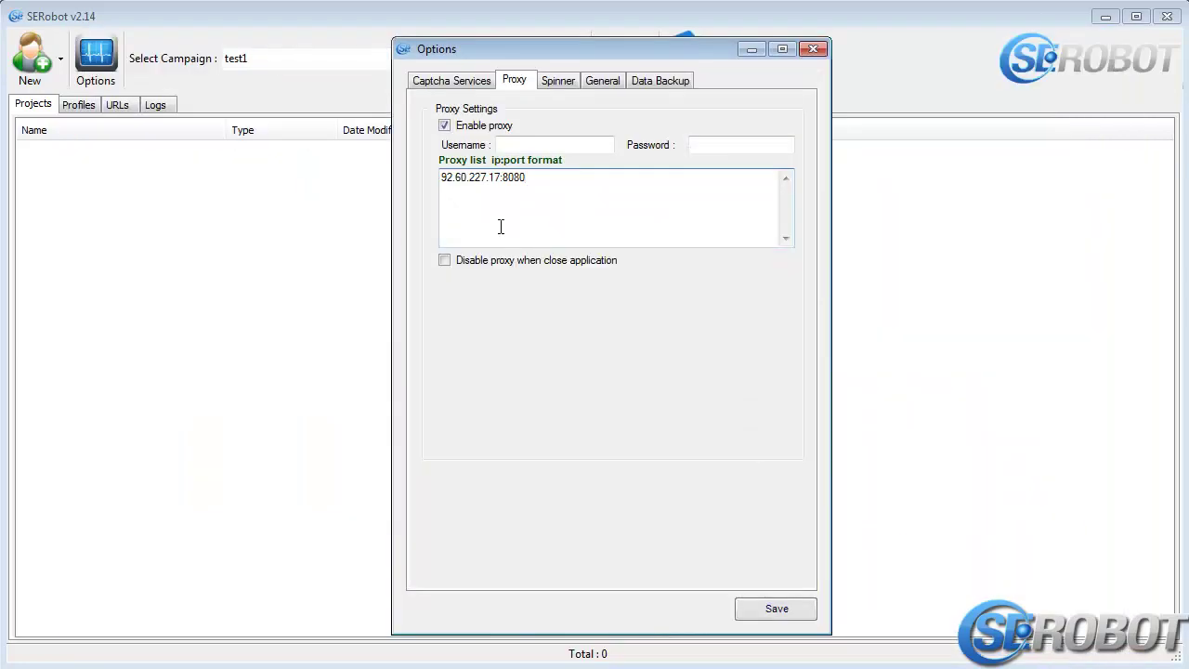
{"action": "left_click", "coordinate": [503, 129]}
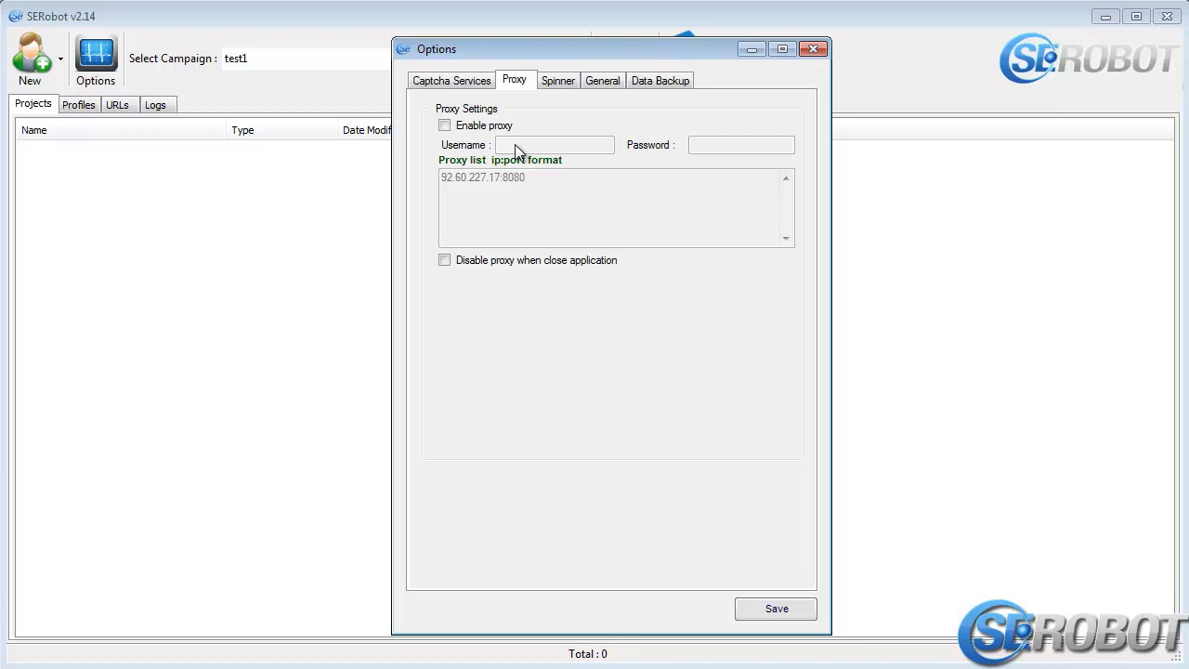
Try the spinner's general settings: enter "losing belly fat" as words not to be changed, clear it, and toggle article title spinning off and on.
{"action": "left_click", "coordinate": [559, 84]}
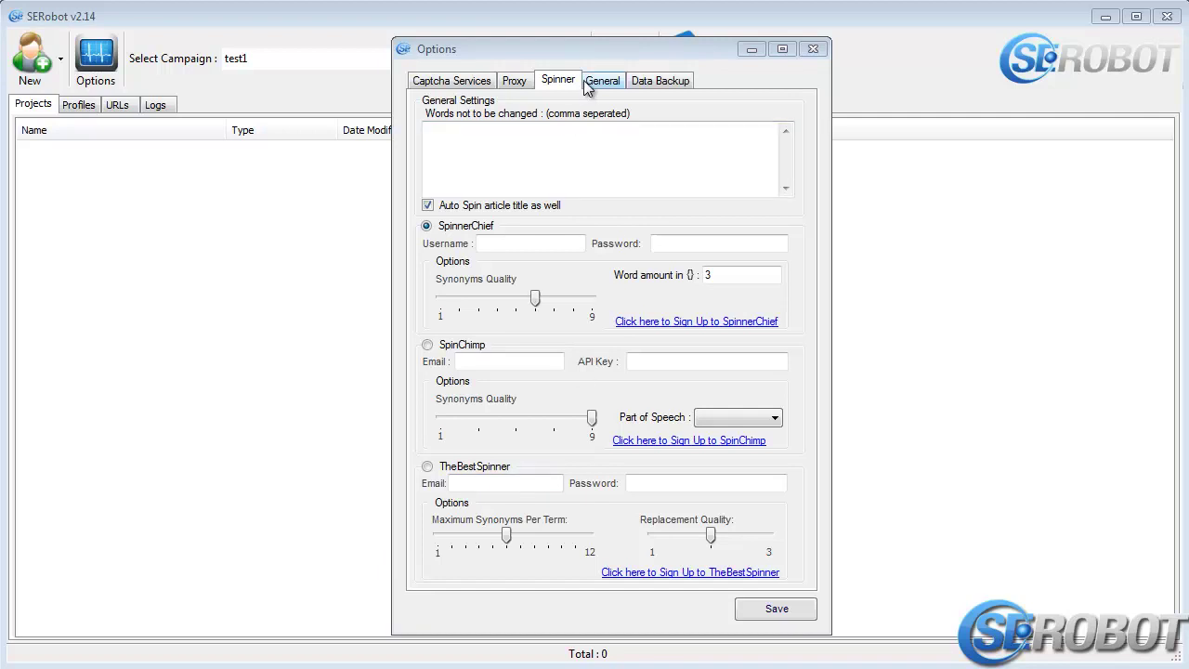
{"action": "left_click", "coordinate": [554, 88]}
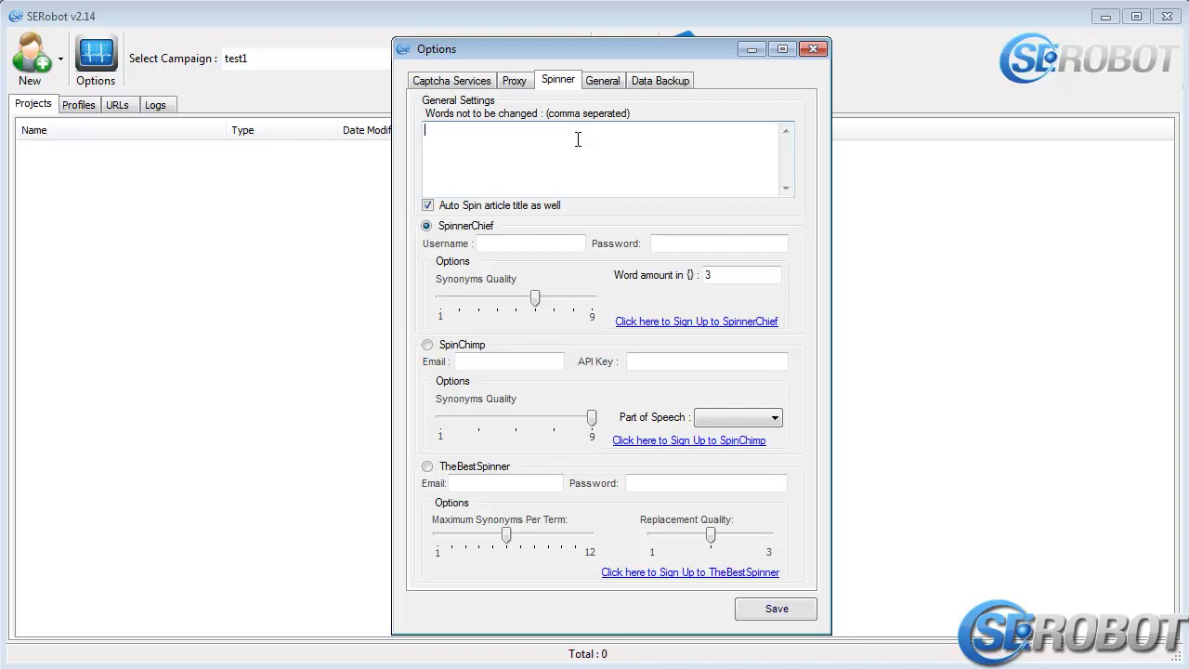
{"action": "type", "text": "losing belly fat"}
{"action": "left_click_drag", "start_coordinate": [516, 144], "coordinate": [424, 135]}
{"action": "key", "text": "BackSpace"}
{"action": "left_click", "coordinate": [428, 205]}
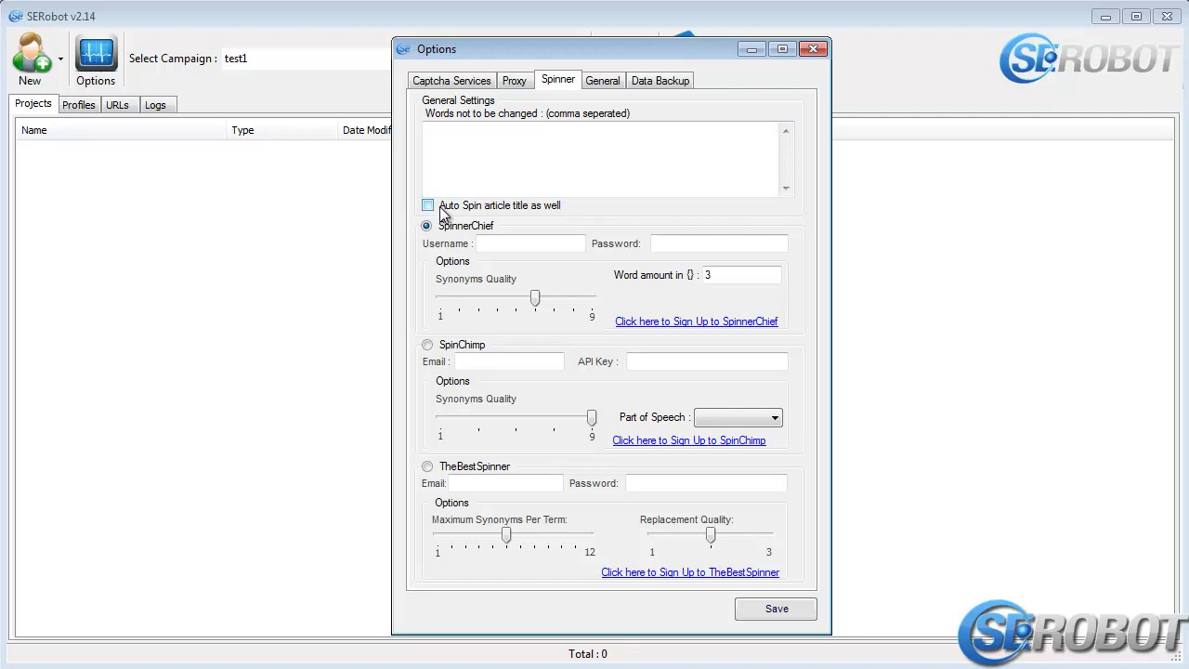
{"action": "left_click", "coordinate": [458, 206]}
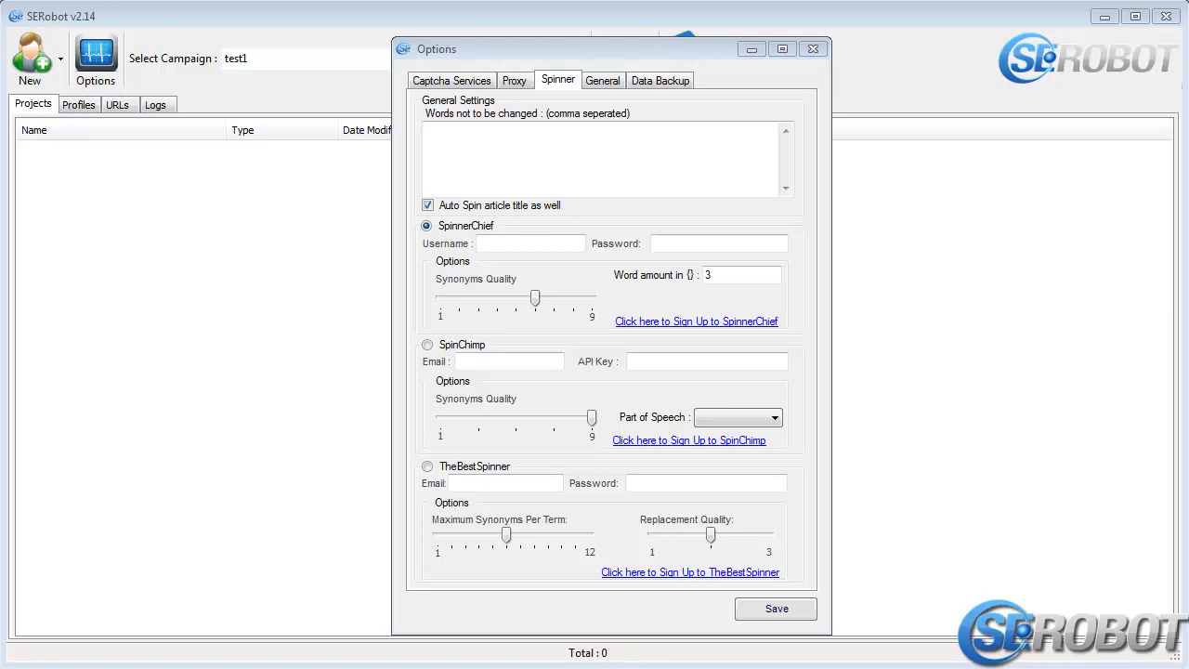
Examine SpinChimp's part of speech choices and TheBestSpinner's replacement quality setting.
{"action": "left_click", "coordinate": [553, 90]}
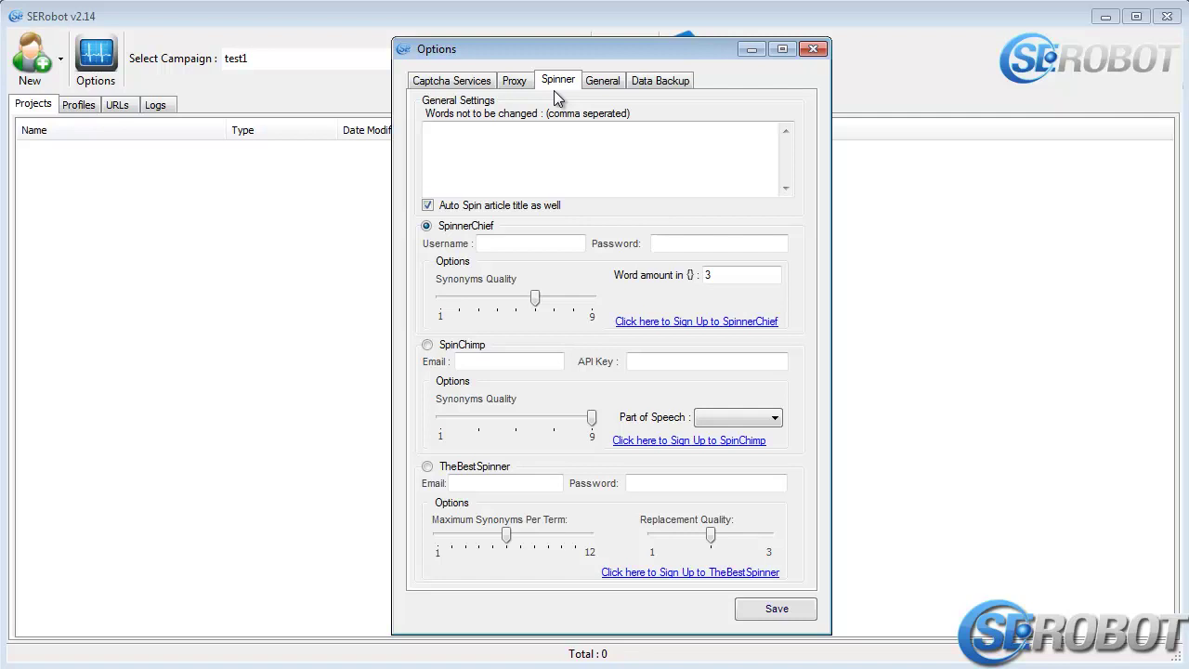
{"action": "left_click", "coordinate": [769, 420]}
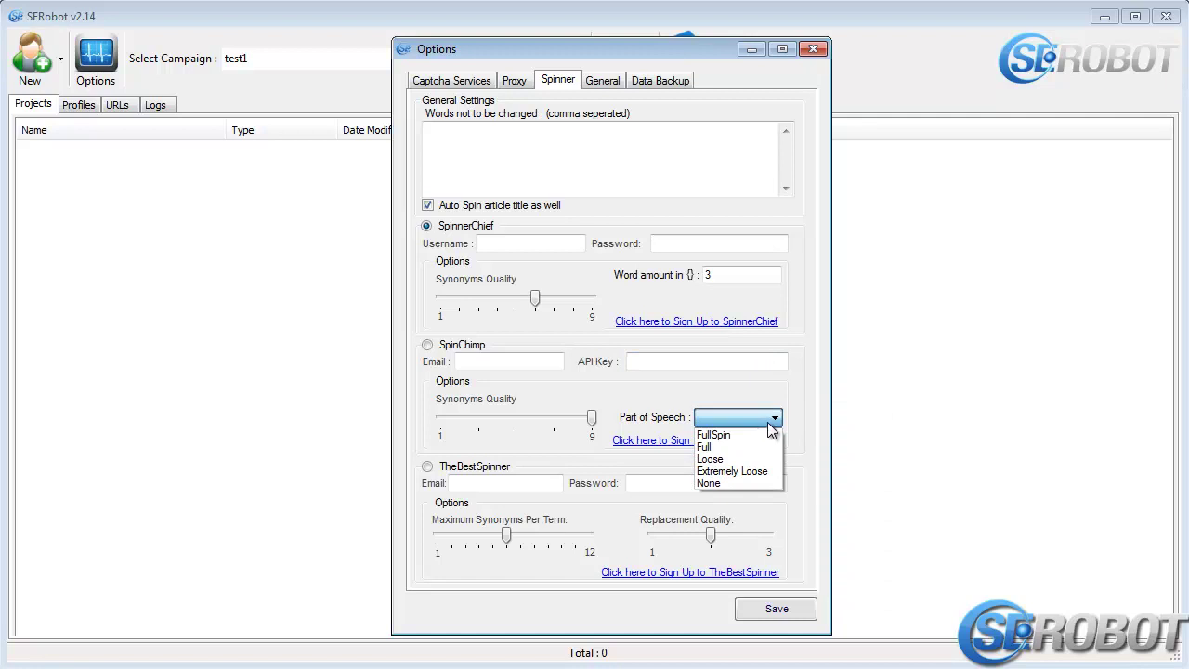
{"action": "left_click", "coordinate": [778, 423]}
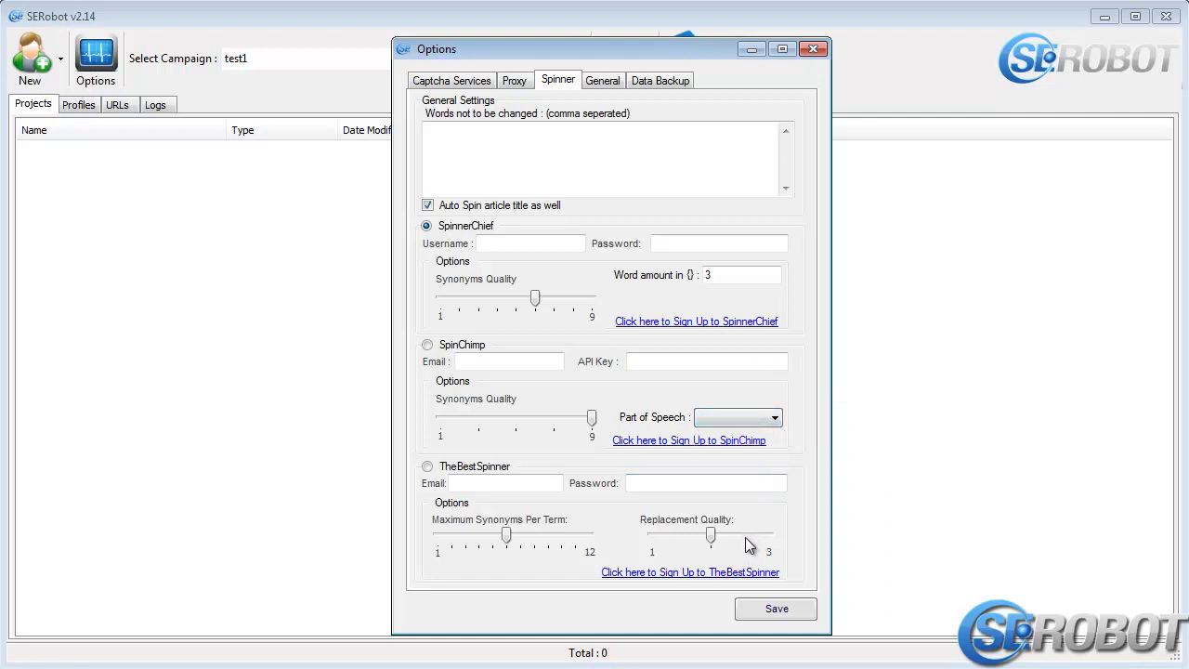
{"action": "mouse_move", "coordinate": [709, 539]}
{"action": "left_mouse_down"}
{"action": "mouse_move", "coordinate": [673, 548]}
{"action": "mouse_move", "coordinate": [687, 544]}
{"action": "left_mouse_up"}
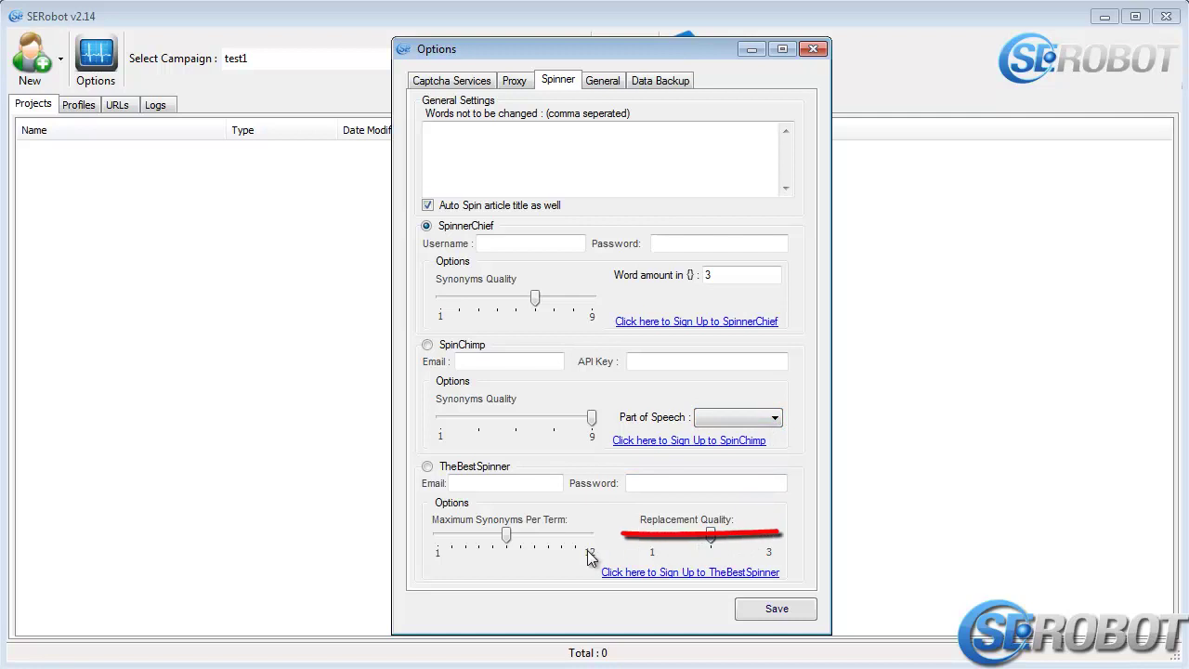
Raise TheBestSpinner's maximum synonyms per term slider by one notch.
{"action": "mouse_move", "coordinate": [509, 537]}
{"action": "left_mouse_down"}
{"action": "mouse_move", "coordinate": [446, 548]}
{"action": "mouse_move", "coordinate": [527, 548]}
{"action": "left_mouse_up"}
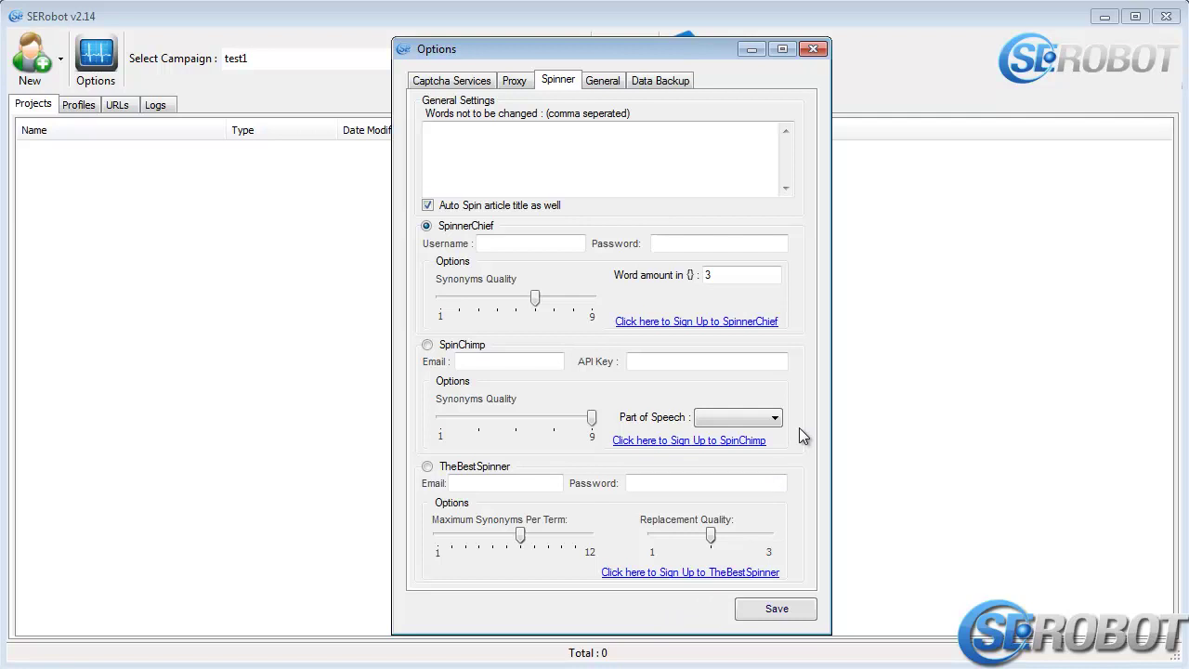
In the general settings, toggle submission without links off and back on, and enter 3 retries for failed submissions.
{"action": "left_click", "coordinate": [602, 81]}
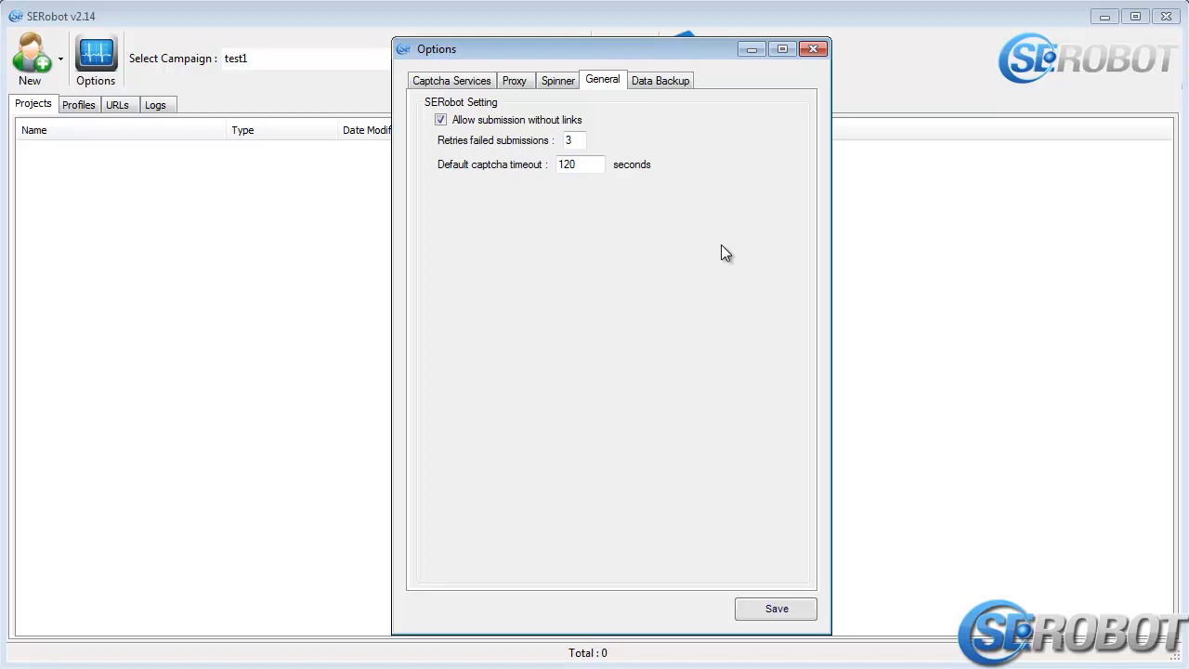
{"action": "left_click", "coordinate": [441, 121]}
{"action": "left_click", "coordinate": [441, 121]}
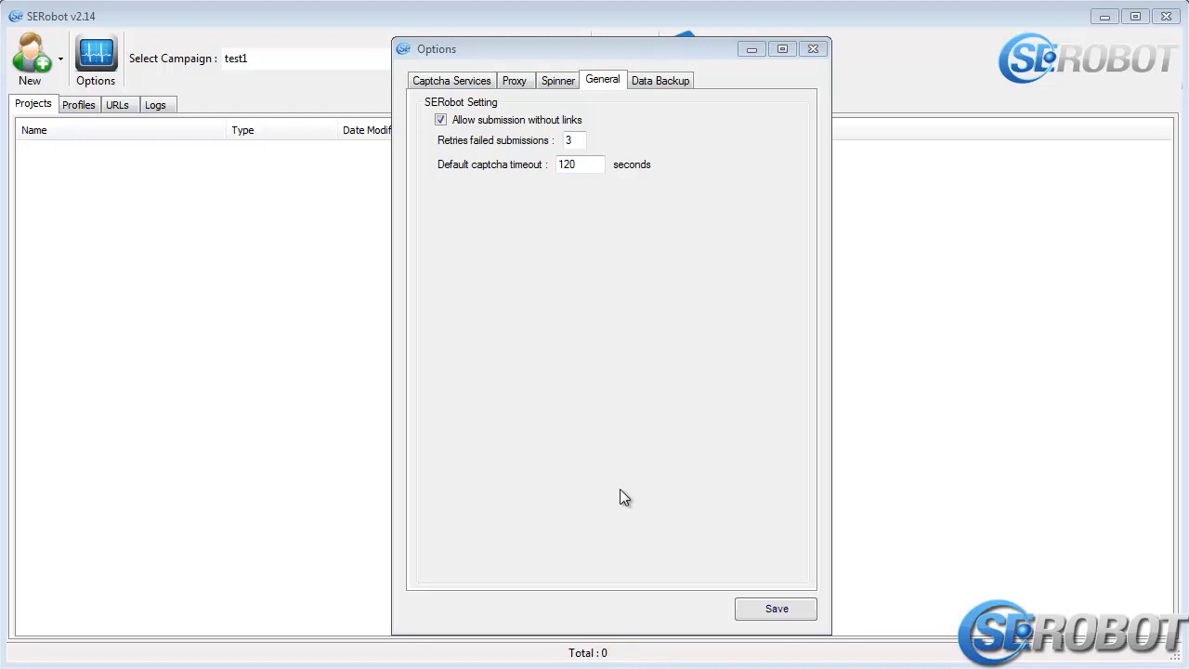
{"action": "double_click", "coordinate": [571, 141]}
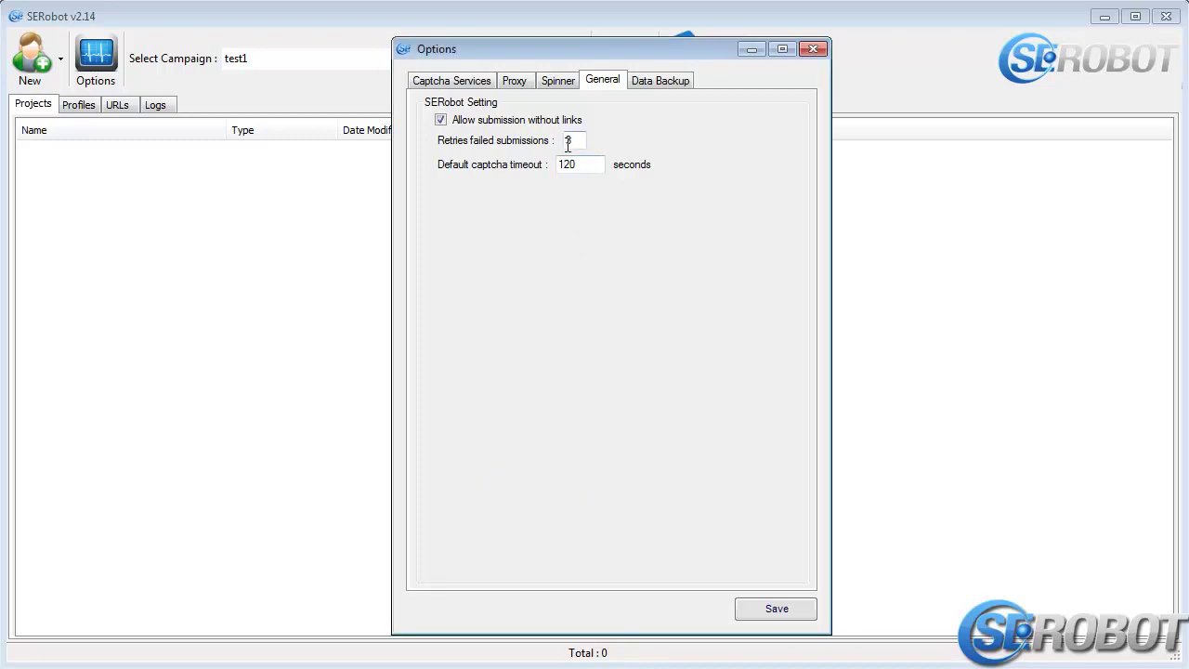
{"action": "type", "text": "3"}
{"action": "mouse_move", "coordinate": [600, 167]}
{"action": "left_mouse_down"}
{"action": "mouse_move", "coordinate": [535, 165]}
{"action": "mouse_move", "coordinate": [599, 164]}
{"action": "left_mouse_up"}
Show the data backup settings, then save all the options.
{"action": "key", "text": "ctrl+Tab"}
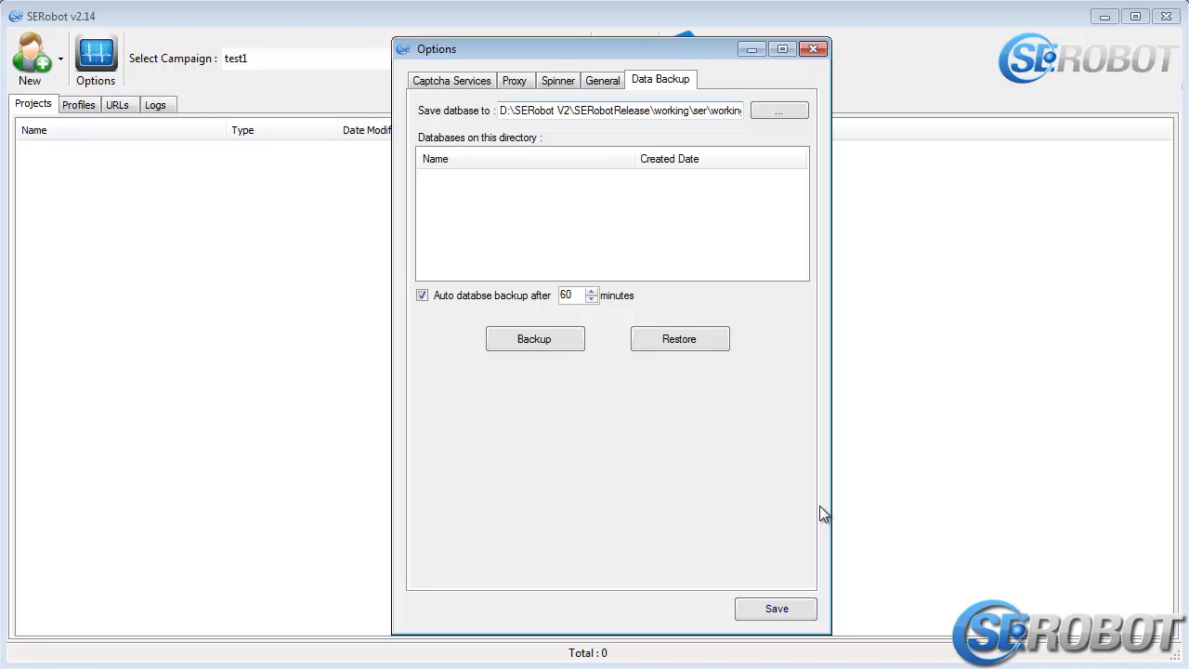
{"action": "left_click", "coordinate": [812, 608]}
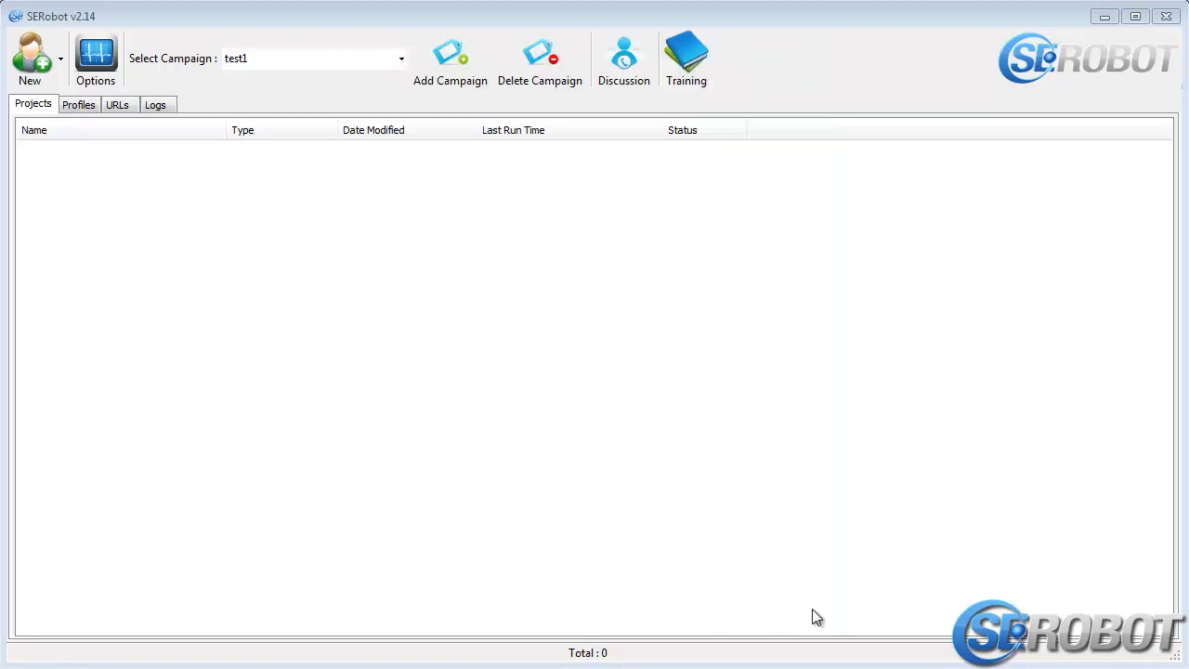